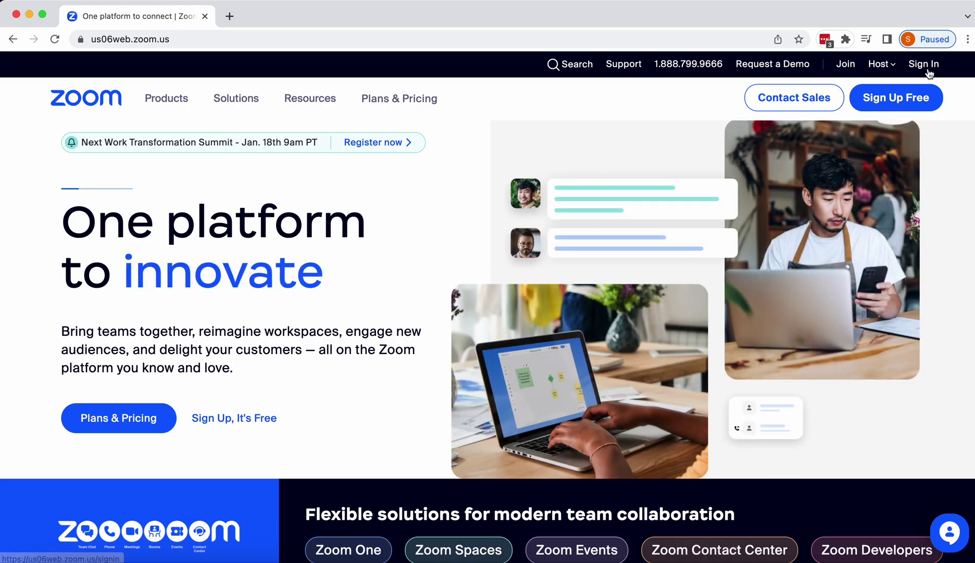
# - Sign in with the saved credentials and open the Meetings page showing upcoming meetings
pyautogui.click(928, 71)
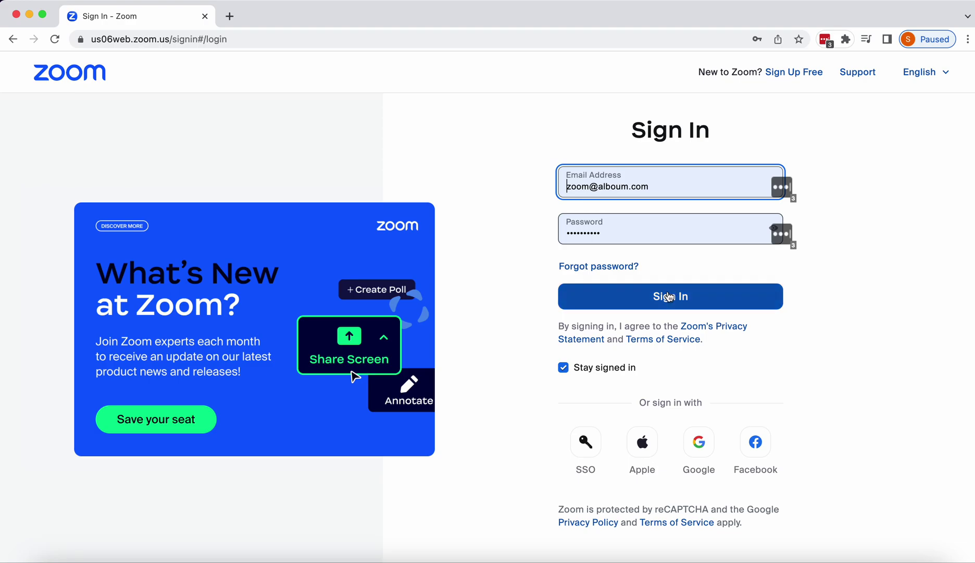
pyautogui.click(669, 295)
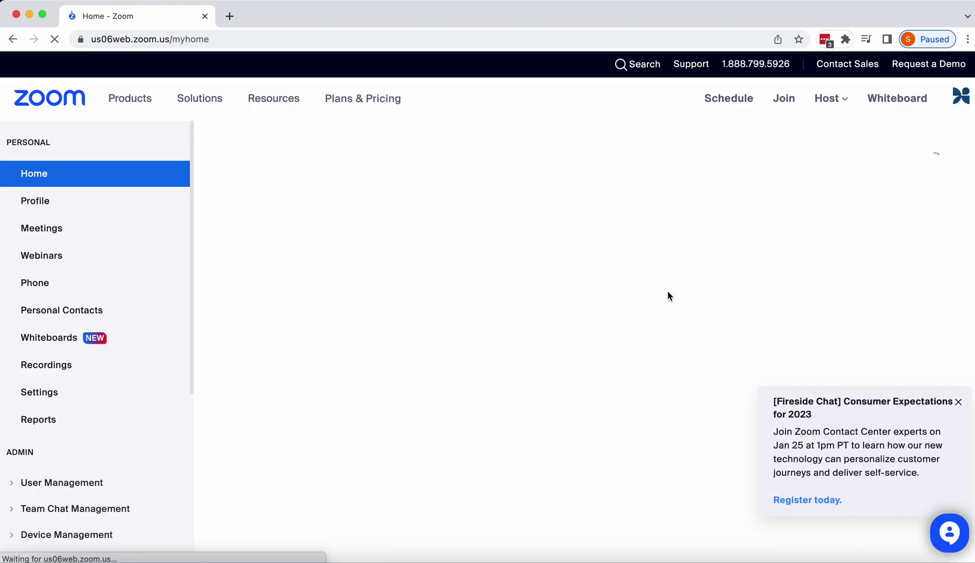
pyautogui.click(57, 232)
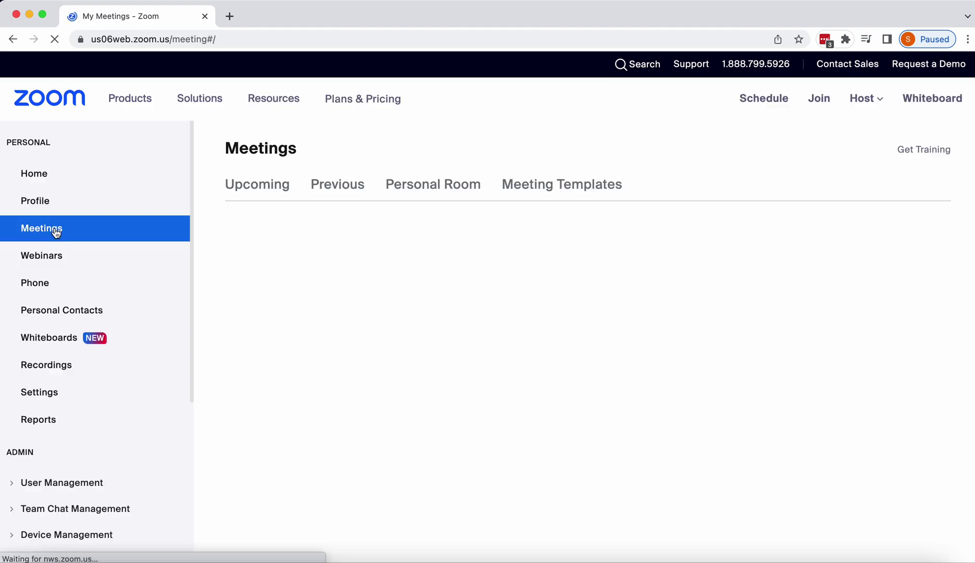
# - Open My Fake Meeting's details and check that English to Spanish interpretation is enabled
pyautogui.moveTo(476, 297)
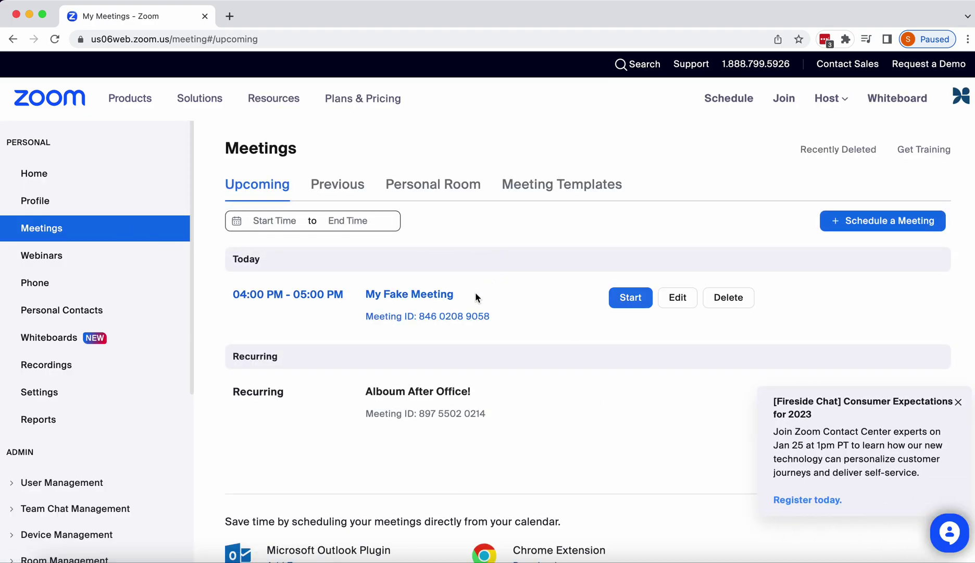
pyautogui.click(439, 295)
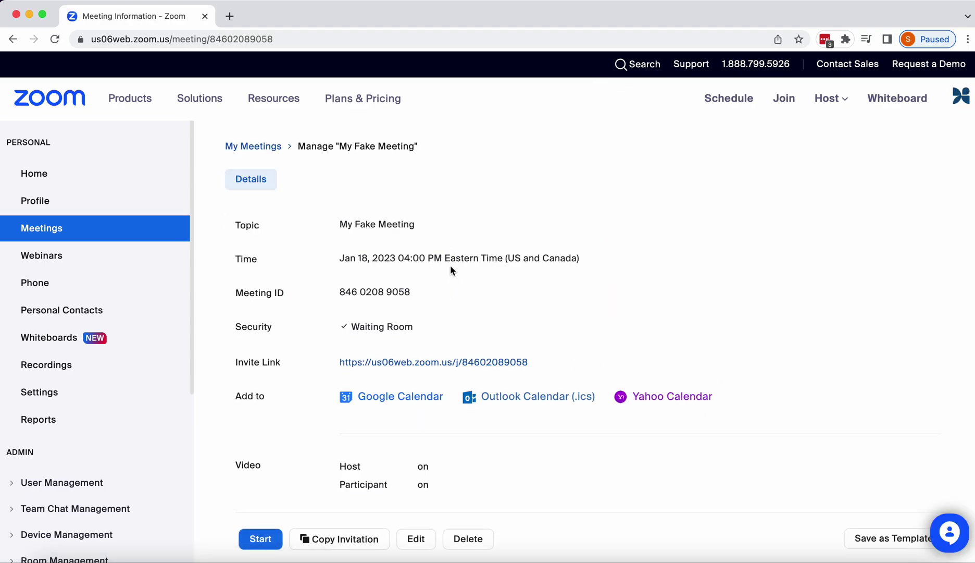
pyautogui.scroll(-5, 451, 285)
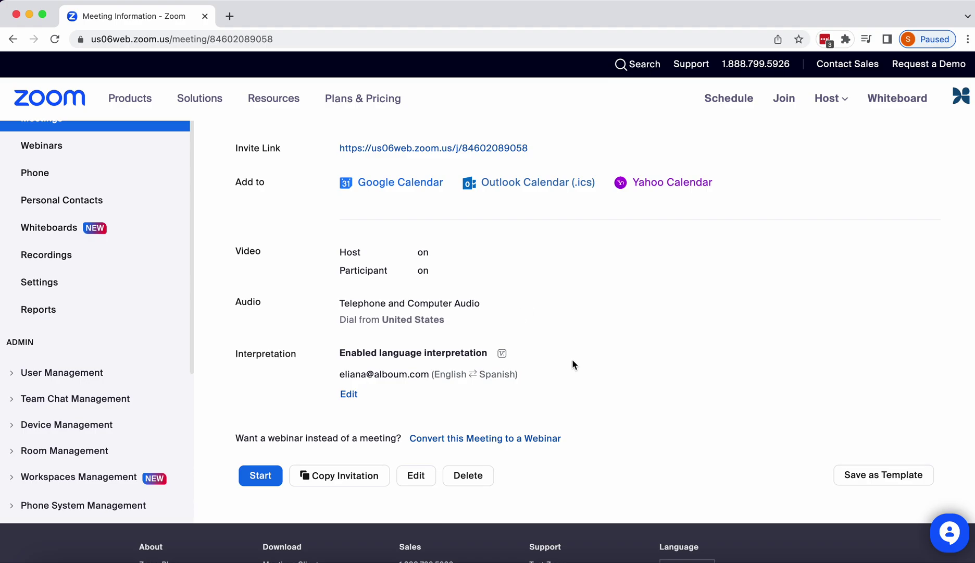
pyautogui.scroll(5, 603, 314)
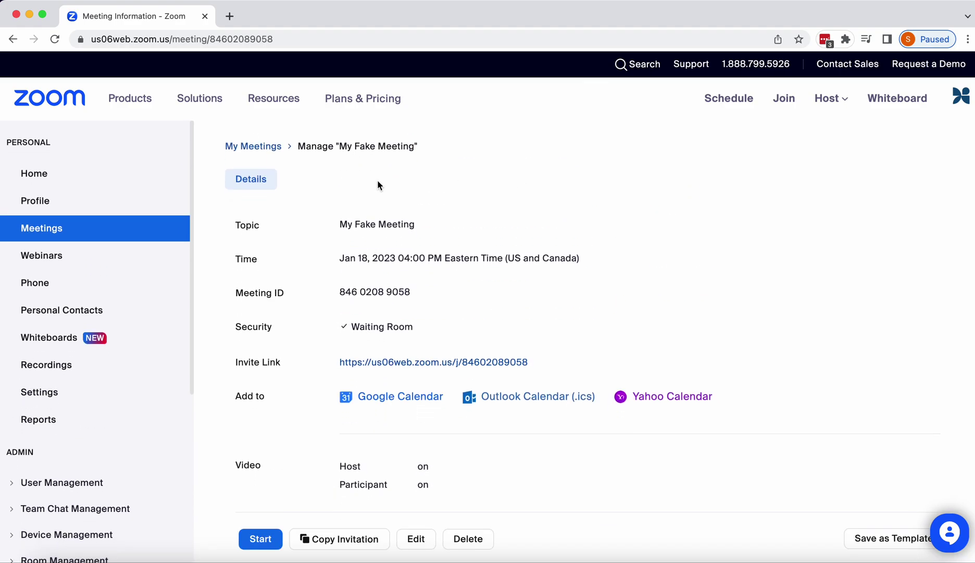
# - Go back to My Meetings, start My Fake Meeting, and allow zoom.us to open the app
pyautogui.click(270, 148)
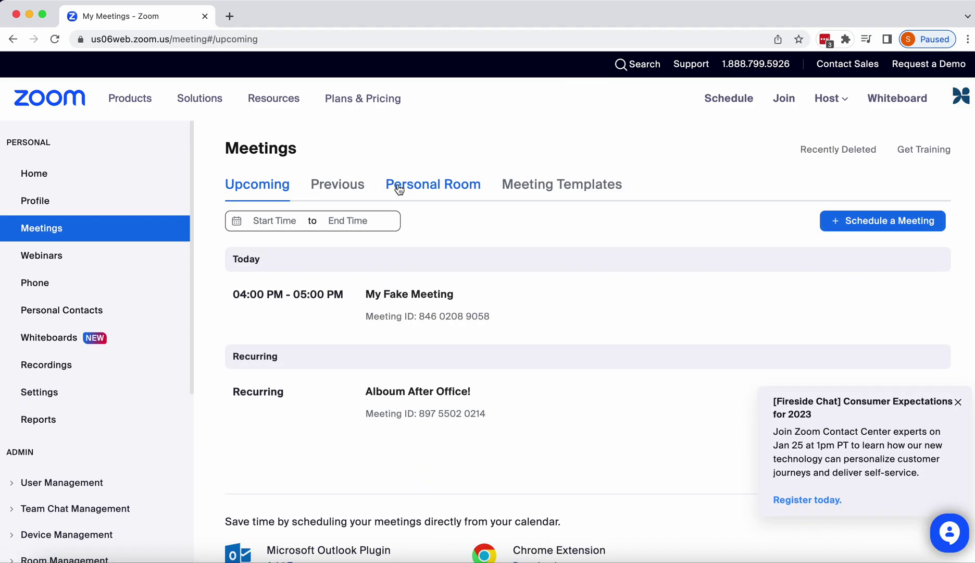
pyautogui.moveTo(459, 288)
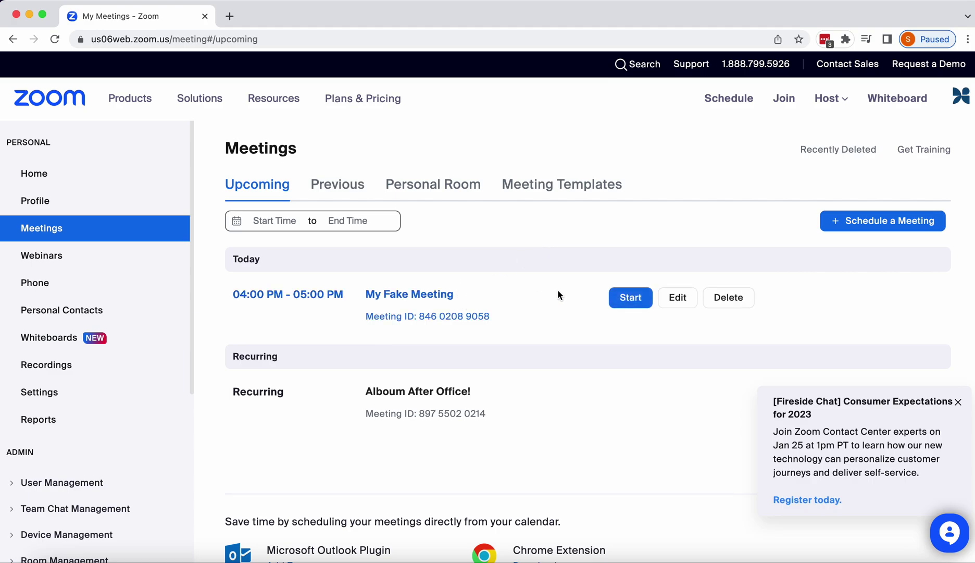
pyautogui.click(630, 297)
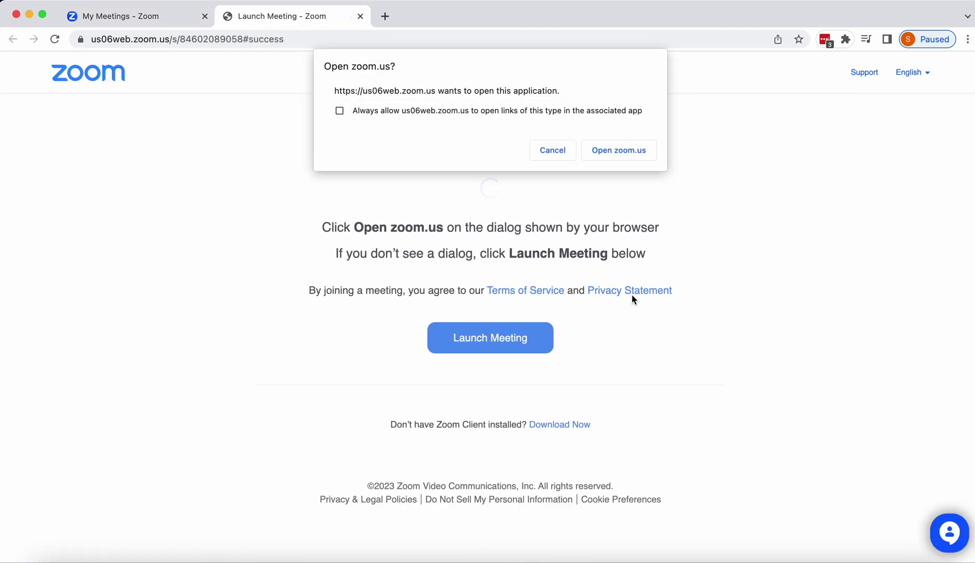
pyautogui.click(603, 153)
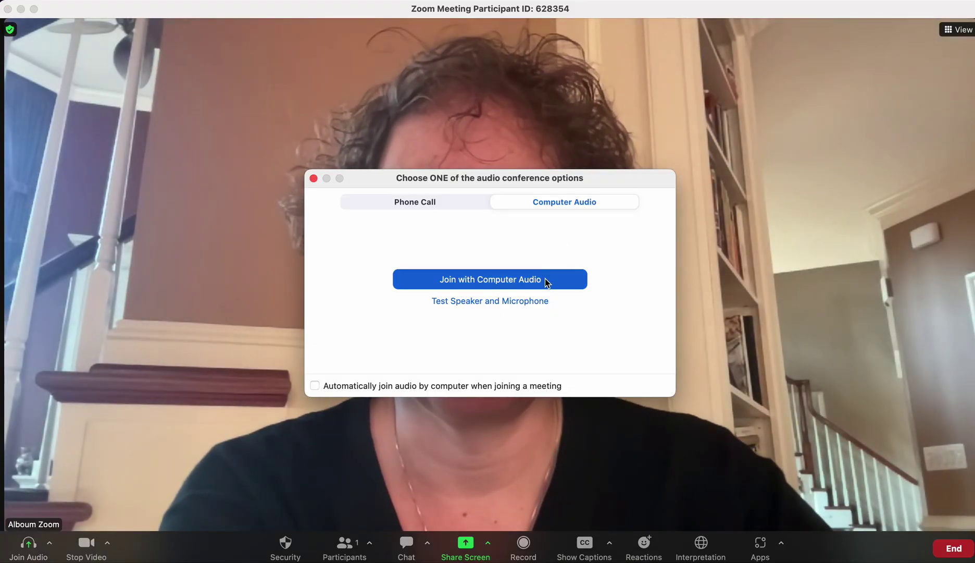
# - Join with computer audio, then admit the participant from the waiting room
pyautogui.click(547, 280)
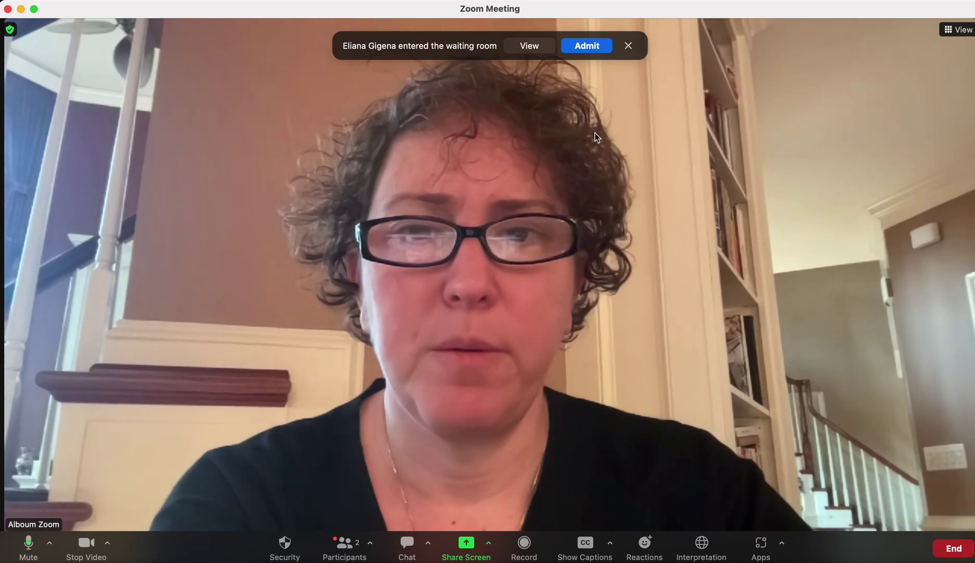
pyautogui.click(586, 48)
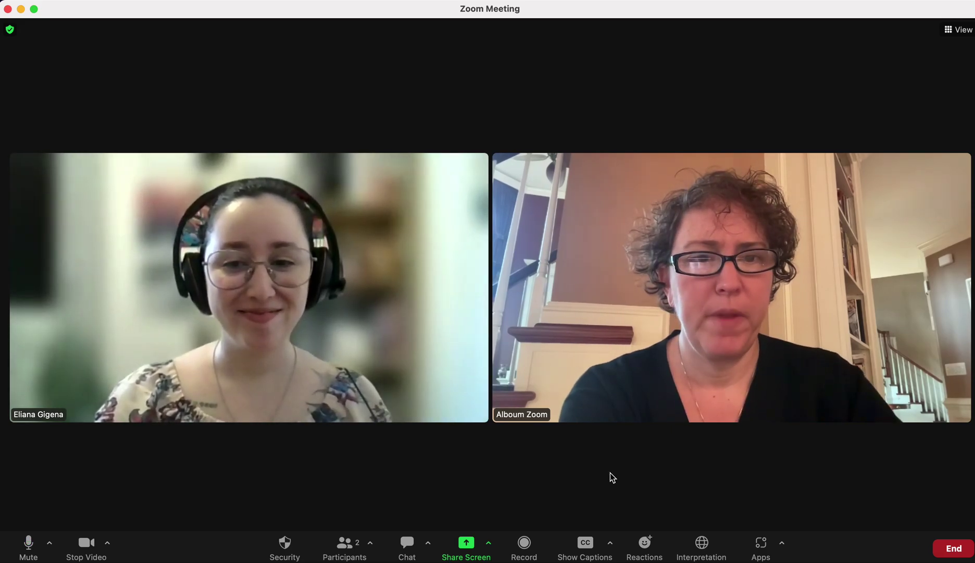
pyautogui.press('XF86AudioRaiseVolume')
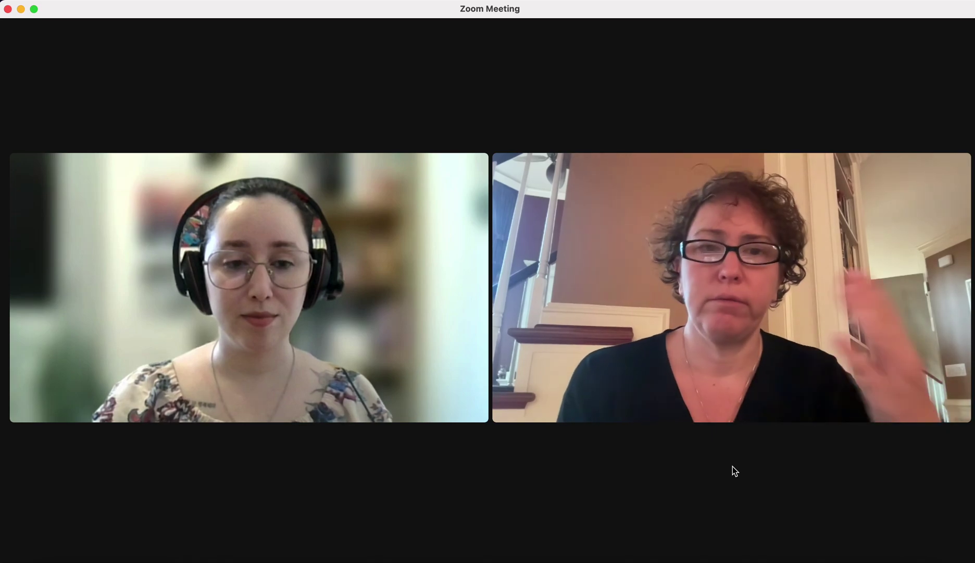
pyautogui.moveTo(692, 466)
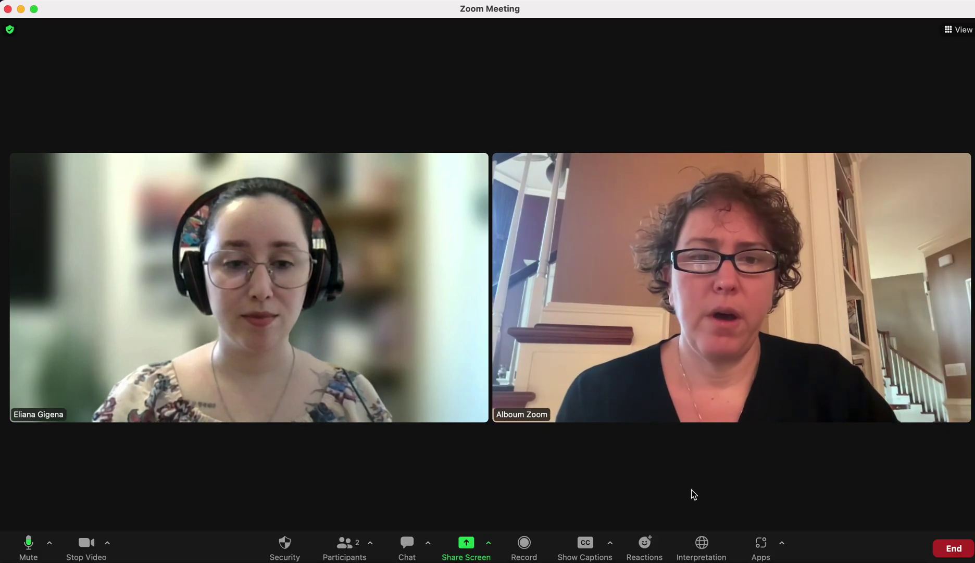
# - Assign the second participant as Interpreter 1 for English ⇄ Spanish, leaving no second interpreter row
pyautogui.click(701, 547)
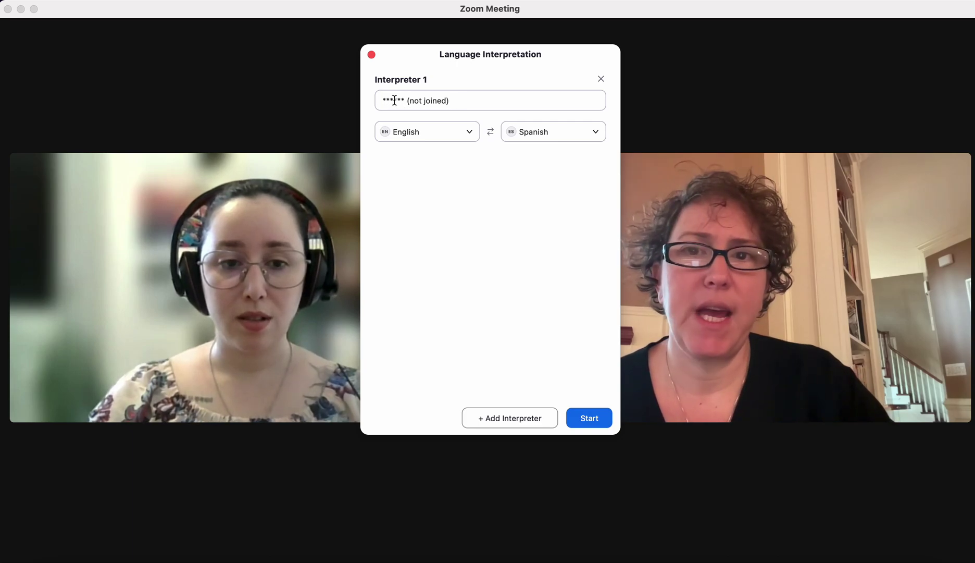
pyautogui.click(485, 97)
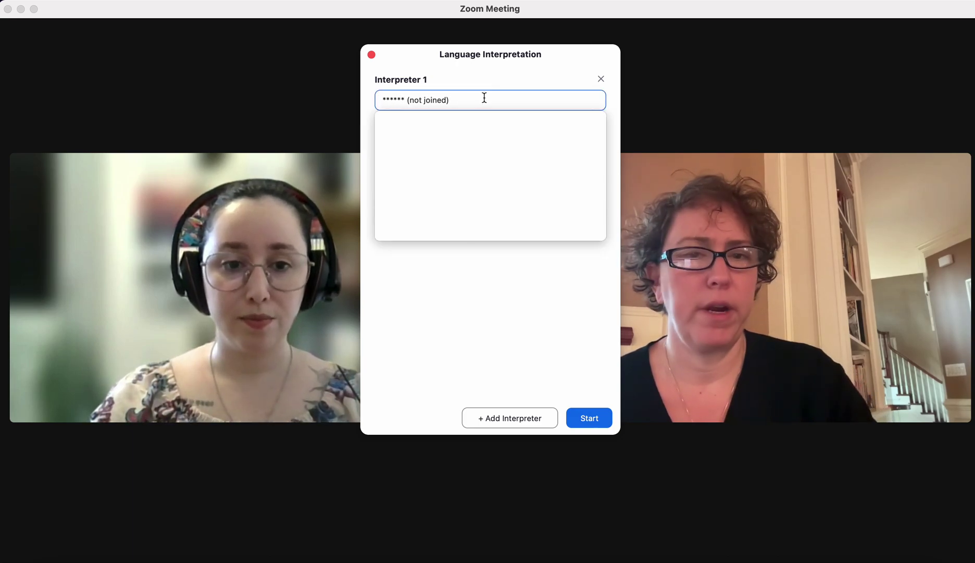
pyautogui.press('BackSpace')
pyautogui.press('BackSpace')
pyautogui.press('BackSpace')
pyautogui.press('BackSpace')
pyautogui.press('BackSpace')
pyautogui.press('BackSpace')
pyautogui.press('BackSpace')
pyautogui.press('BackSpace')
pyautogui.press('BackSpace')
pyautogui.press('BackSpace')
pyautogui.press('BackSpace')
pyautogui.press('BackSpace')
pyautogui.press('BackSpace')
pyautogui.press('BackSpace')
pyautogui.press('BackSpace')
pyautogui.press('BackSpace')
pyautogui.press('BackSpace')
pyautogui.press('BackSpace')
pyautogui.press('BackSpace')
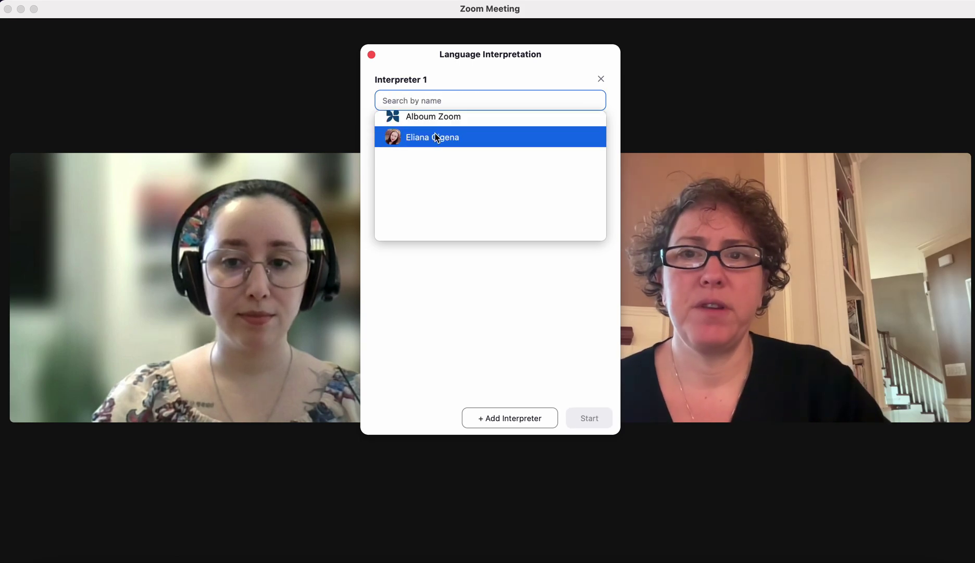
pyautogui.write('eli')
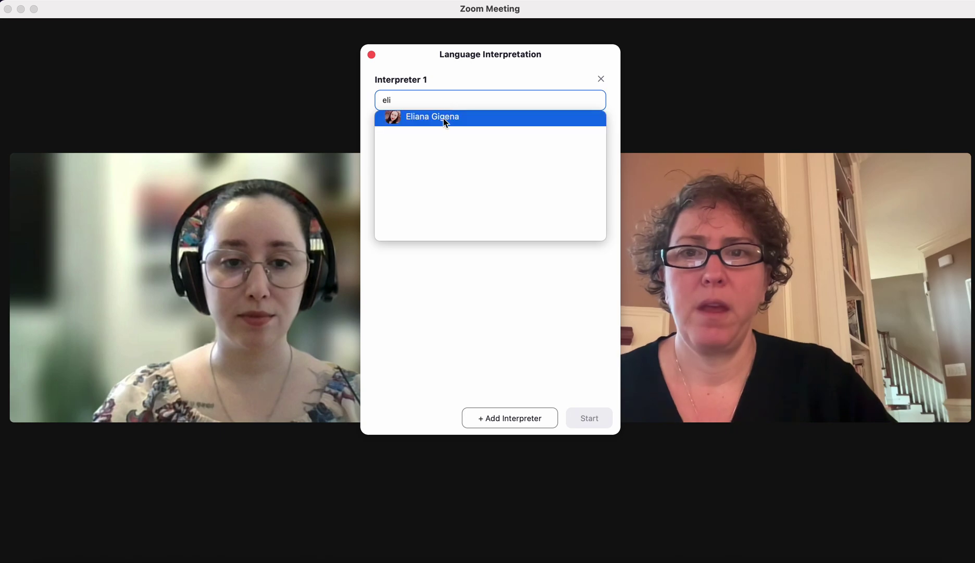
pyautogui.click(443, 117)
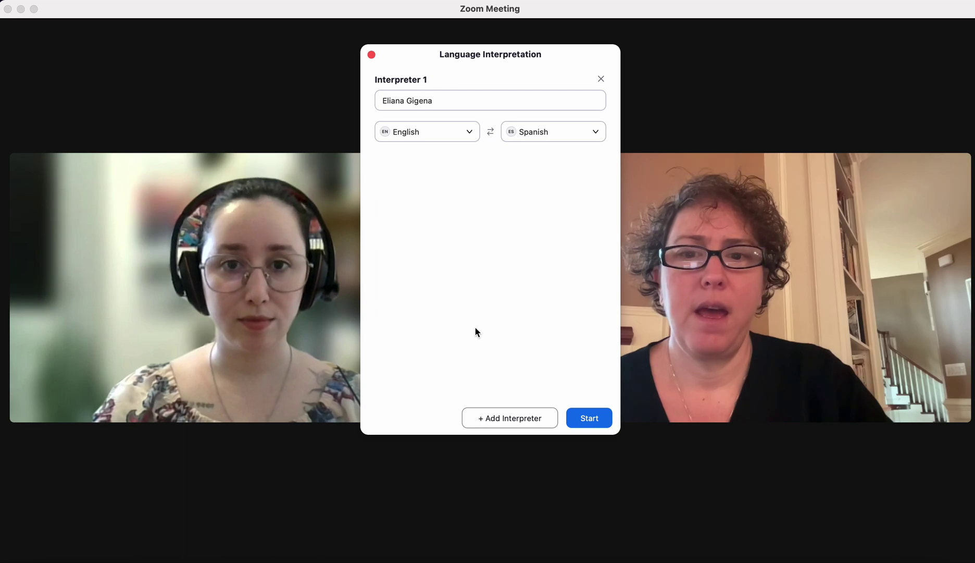
pyautogui.click(491, 418)
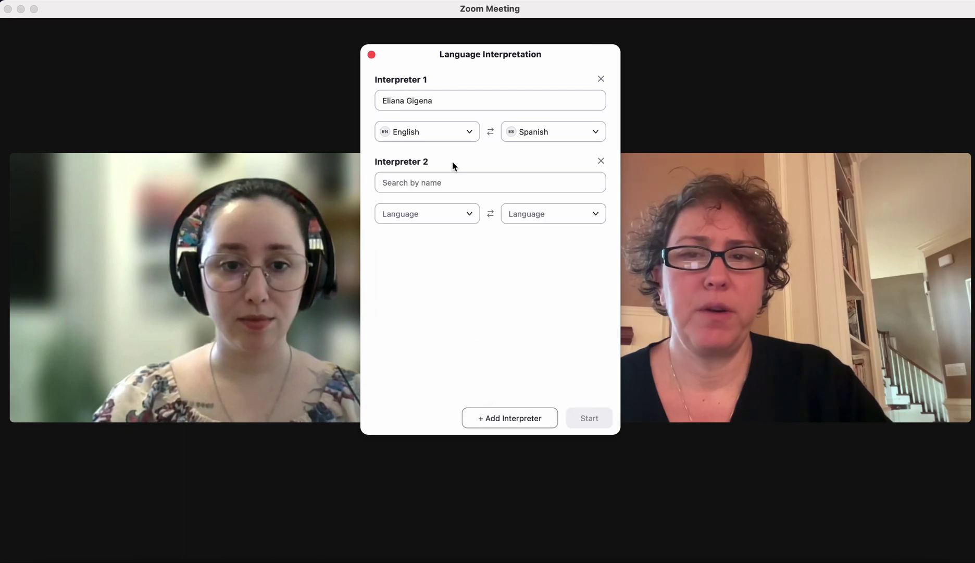
pyautogui.click(601, 161)
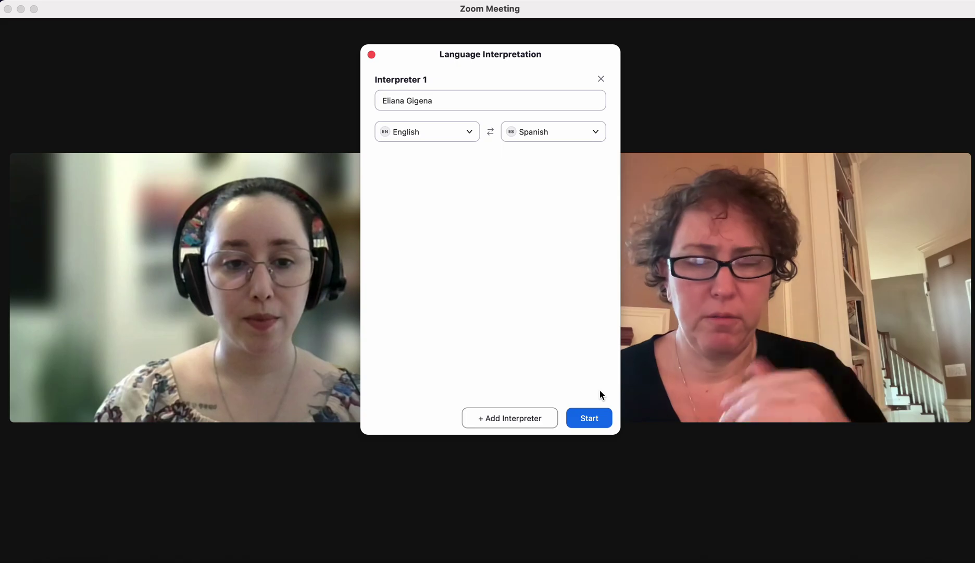
# - Start interpretation from the Language Interpretation dialog
pyautogui.click(594, 418)
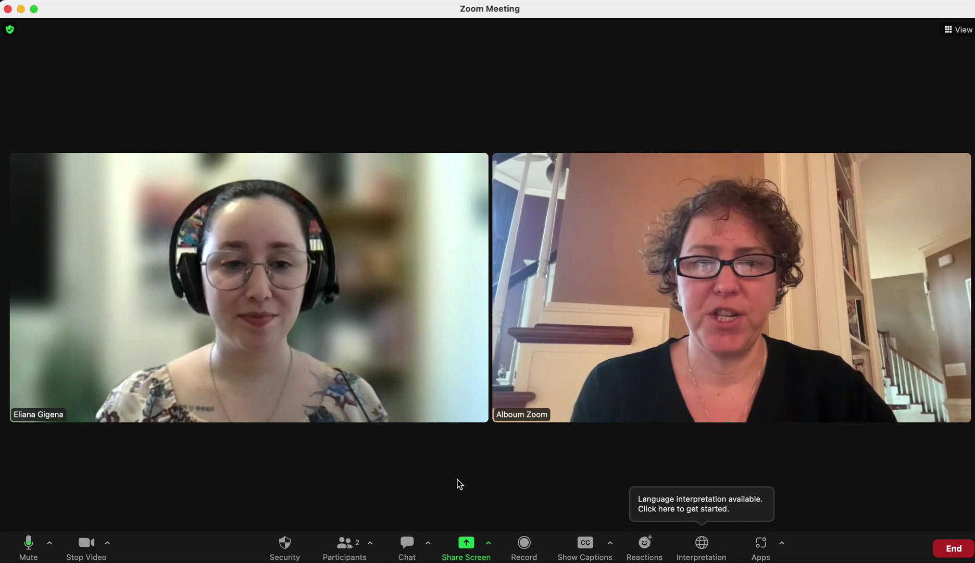
# - Choose Spanish under Listen In in the Interpretation menu and confirm it's selected
pyautogui.click(703, 552)
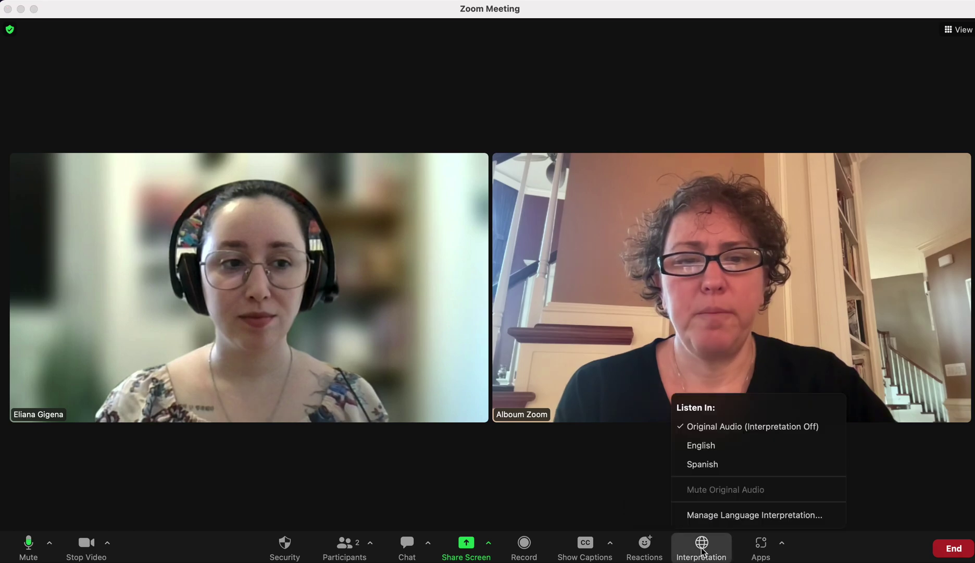
pyautogui.click(709, 466)
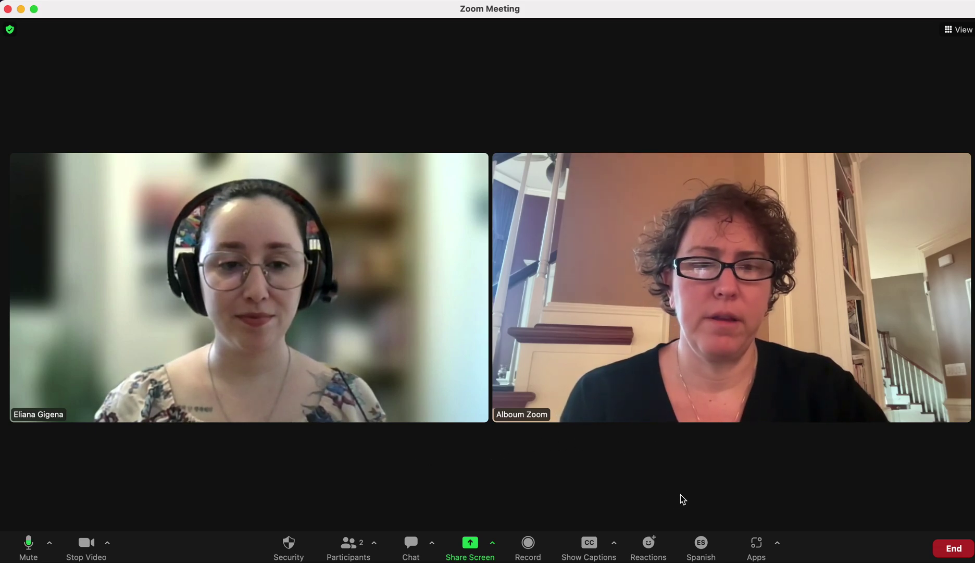
pyautogui.click(703, 544)
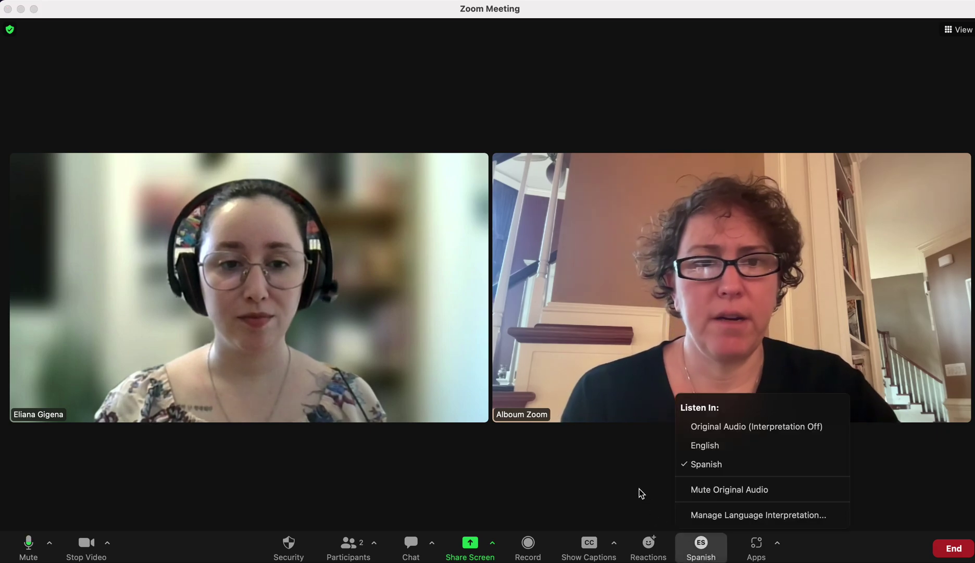